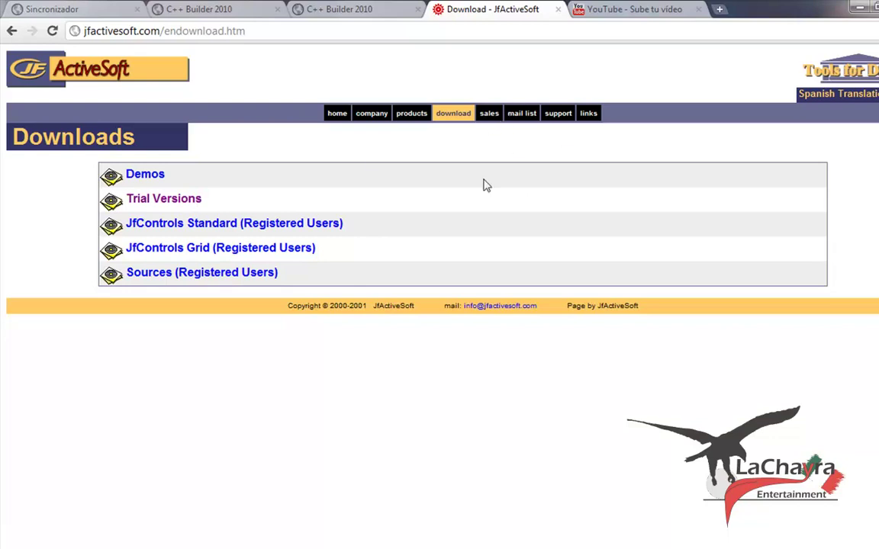
# Review the JfControls trial packages offered for C++ Builder 6 and Embarcadero C++ Builder 2010 on the miperfil.mx/cbuilder6 download page
pyautogui.click(378, 15)
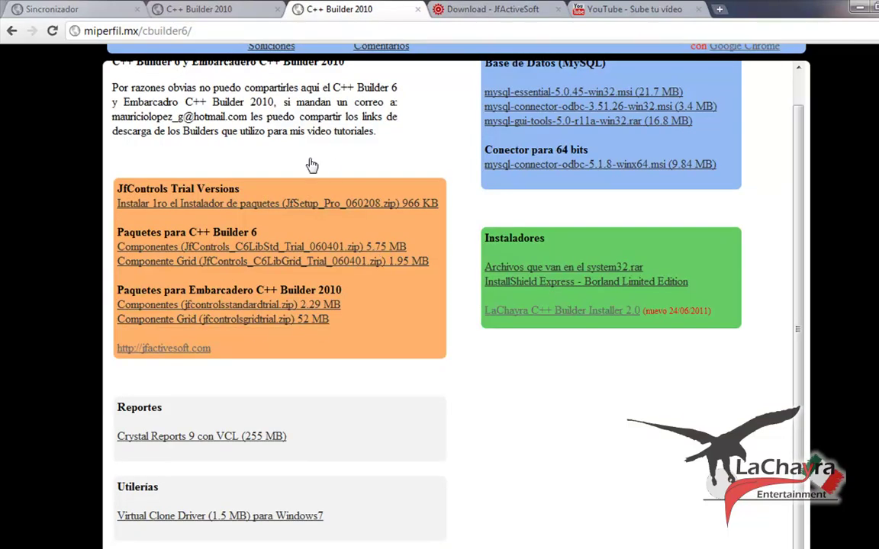
pyautogui.scroll(3, 471, 222)
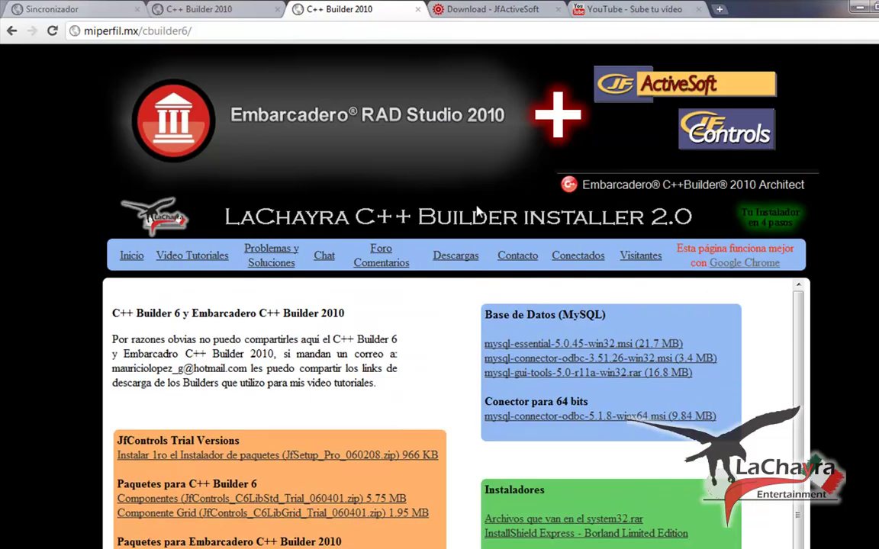
pyautogui.scroll(-2, 457, 255)
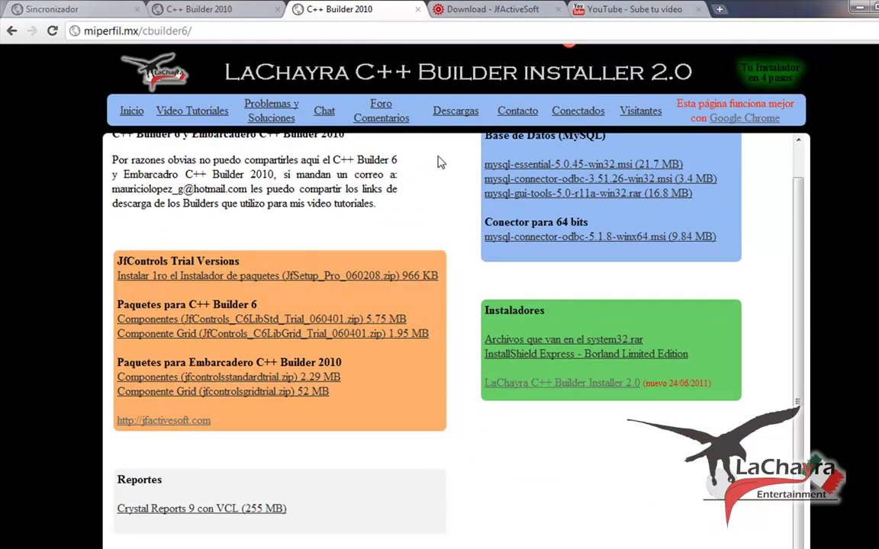
pyautogui.scroll(-1, 440, 190)
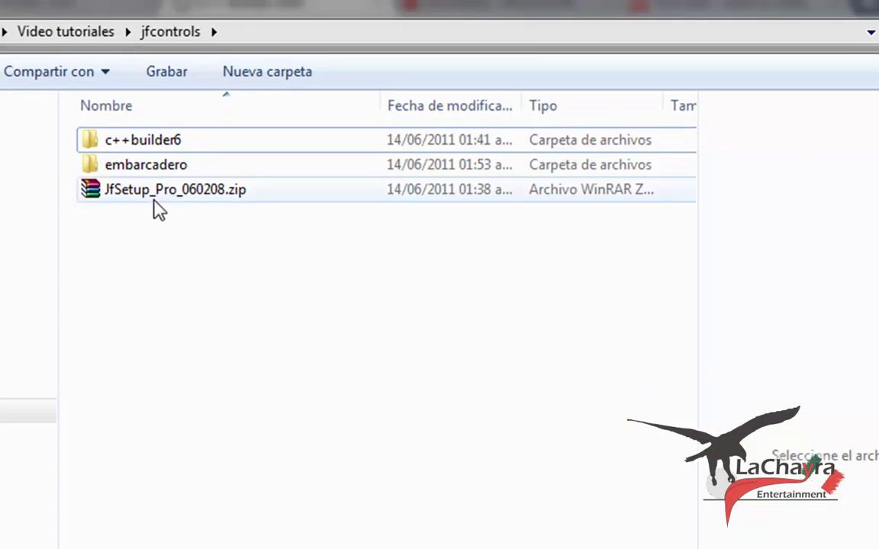
# Check the downloaded JfSetup_Pro_060208.zip and the contents of the c++builder6 subfolder within the jfcontrols folder
pyautogui.click(152, 193)
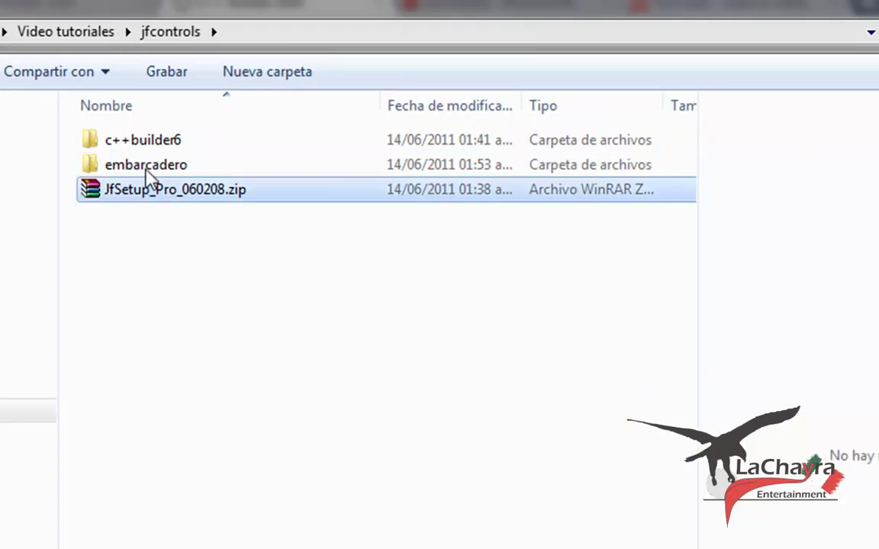
pyautogui.doubleClick(166, 143)
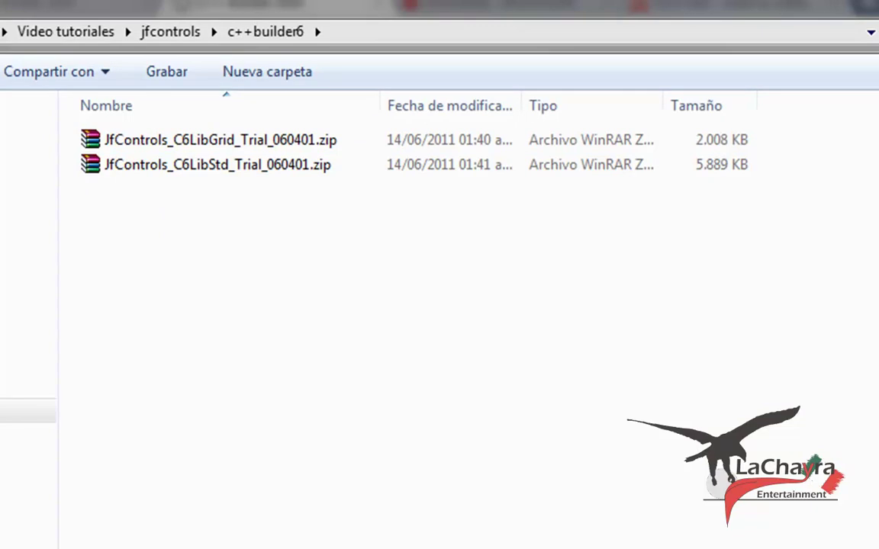
pyautogui.press('BackSpace')
pyautogui.click(197, 223)
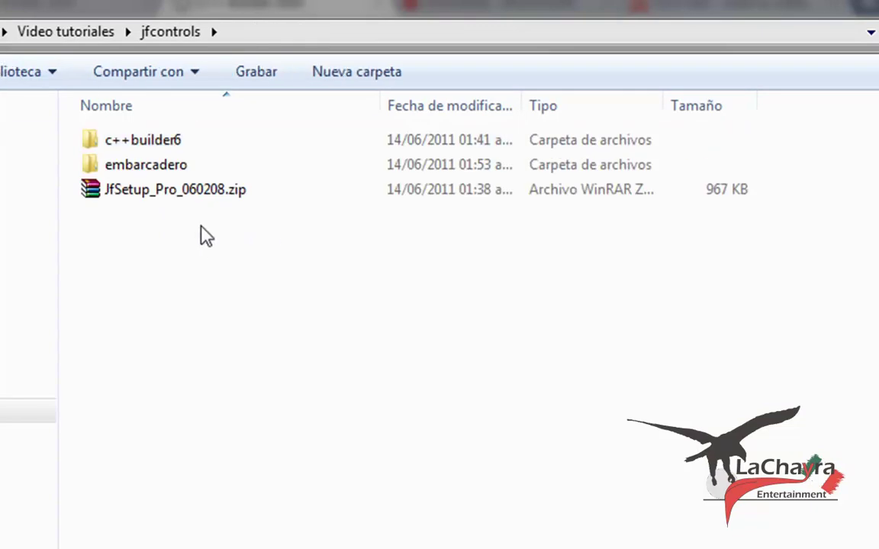
# Extract JfSetup.exe from JfSetup_Pro_060208.zip into the jfcontrols folder and close the archive
pyautogui.doubleClick(162, 196)
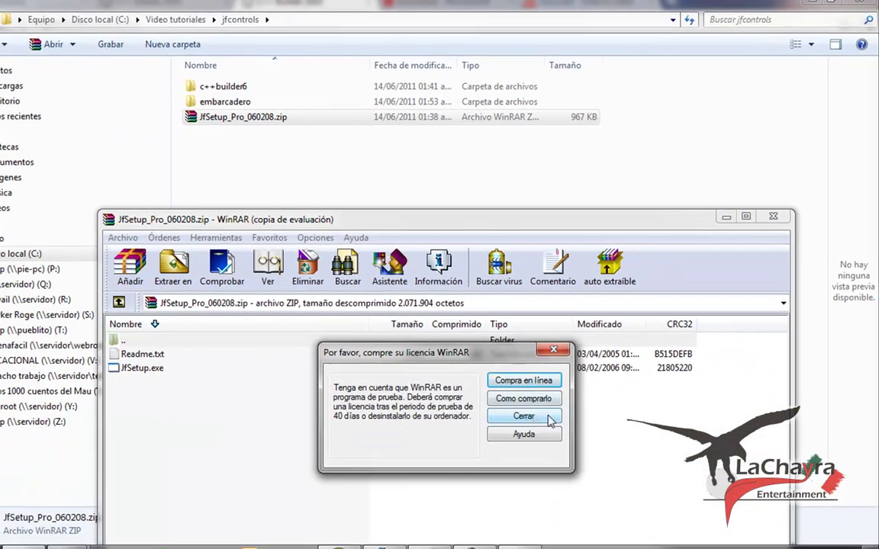
pyautogui.click(524, 416)
pyautogui.moveTo(339, 222); pyautogui.dragTo(490, 243)
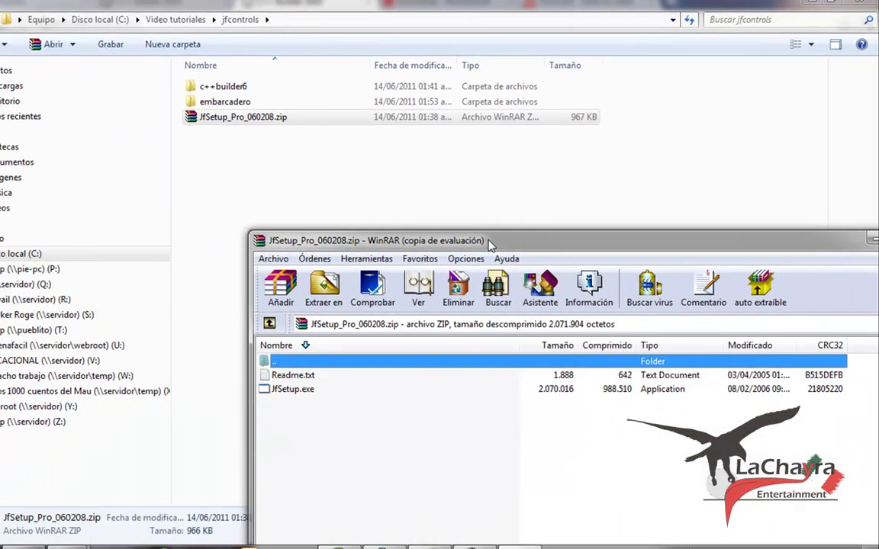
pyautogui.click(291, 393)
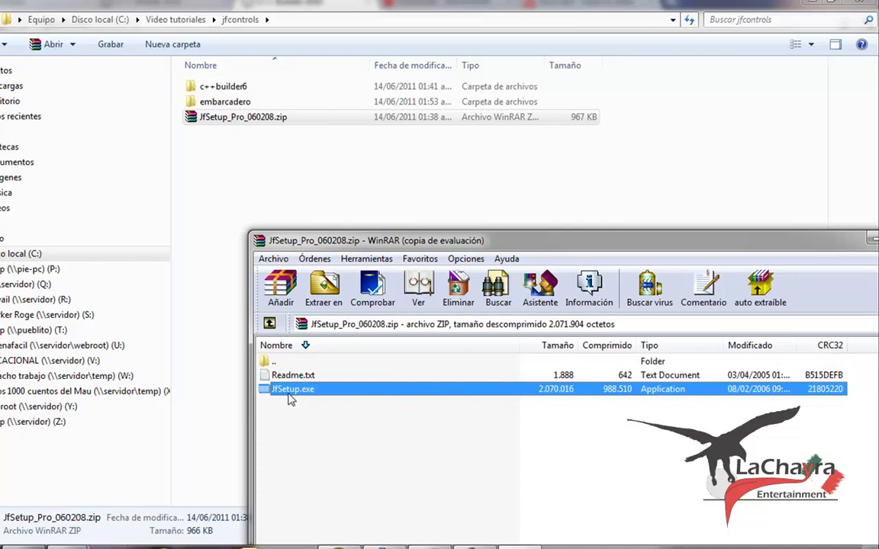
pyautogui.press('Return')
pyautogui.moveTo(458, 243); pyautogui.dragTo(493, 239)
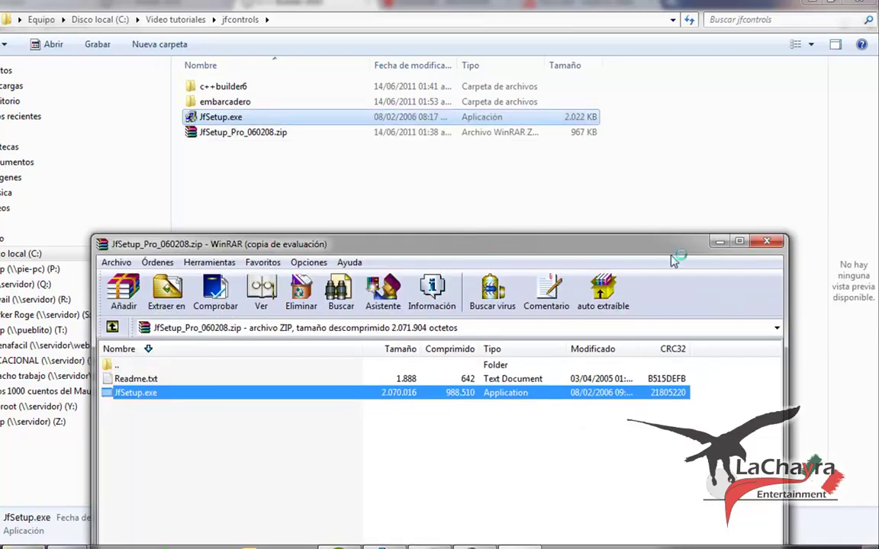
pyautogui.press('Escape')
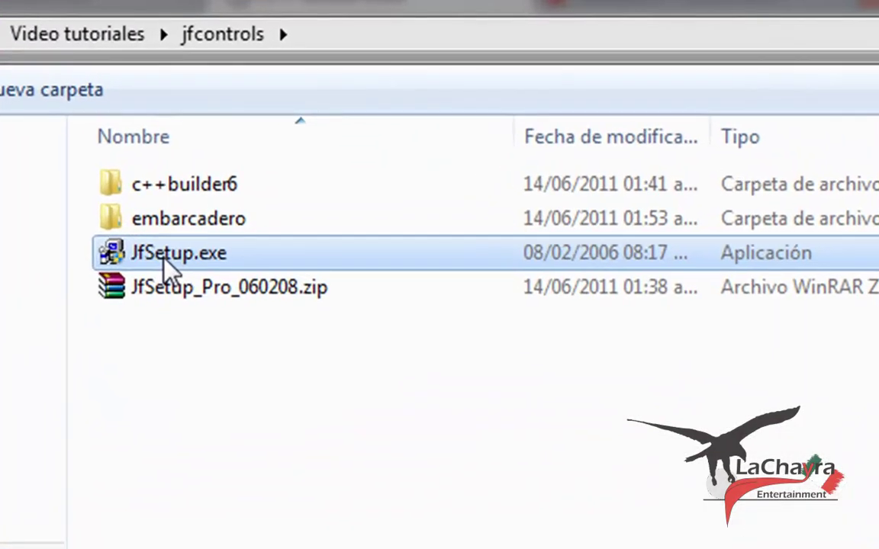
# Run the extracted JfSetup.exe and start adding a product, browsing the computer's drives for its setup file
pyautogui.doubleClick(230, 119)
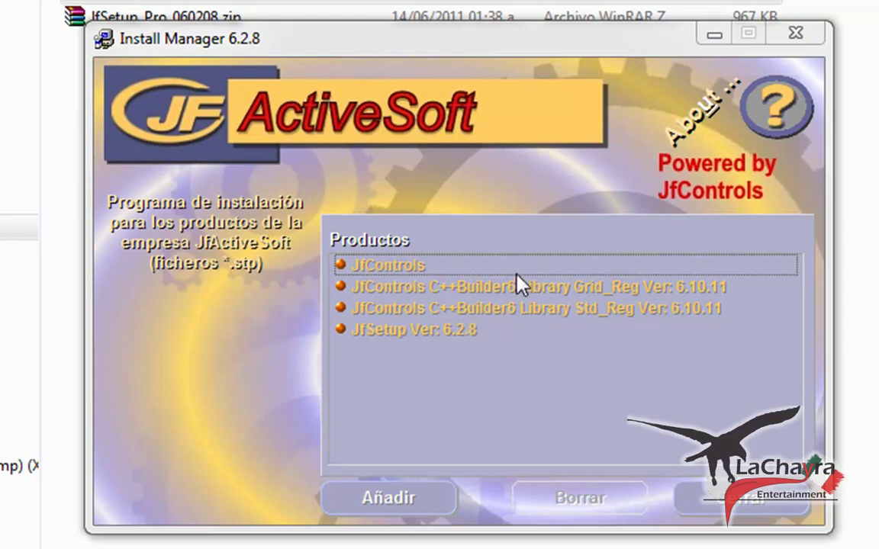
pyautogui.click(403, 502)
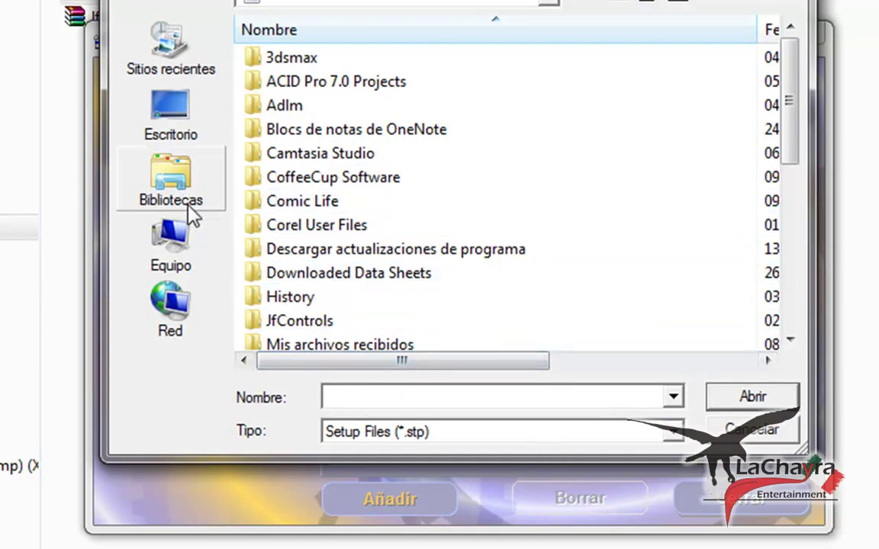
pyautogui.click(191, 252)
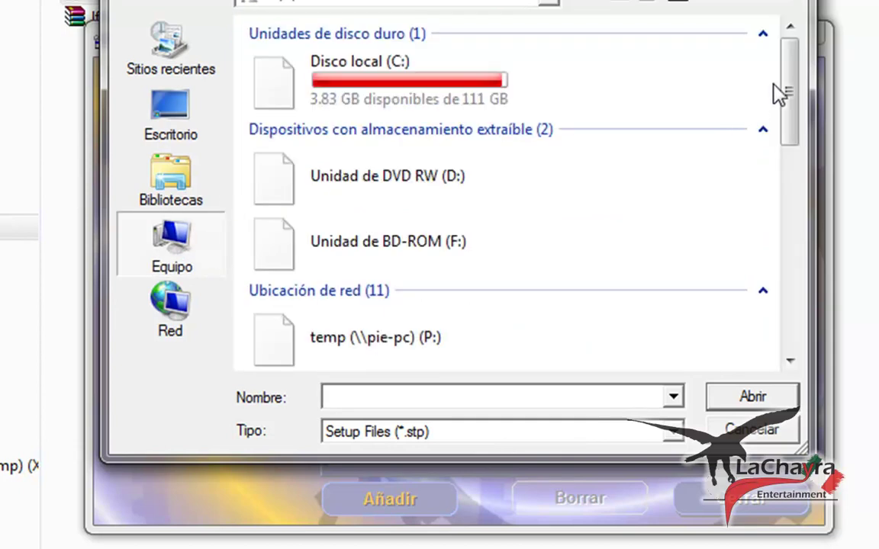
pyautogui.moveTo(787, 86); pyautogui.dragTo(737, 79)
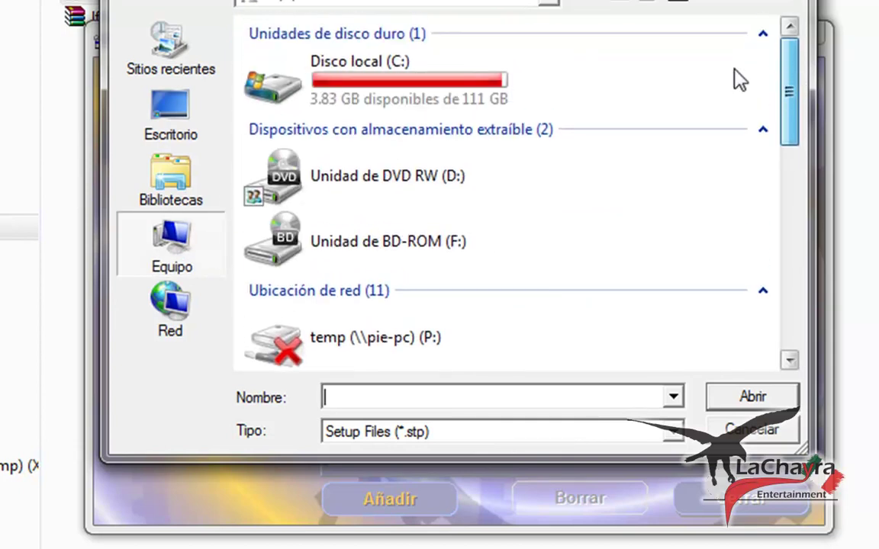
# Browse to C:\Video tutoriales\jfcontrols\c++builder6 in the Open dialog, keeping the file type Setup Files (*.stp)
pyautogui.doubleClick(313, 67)
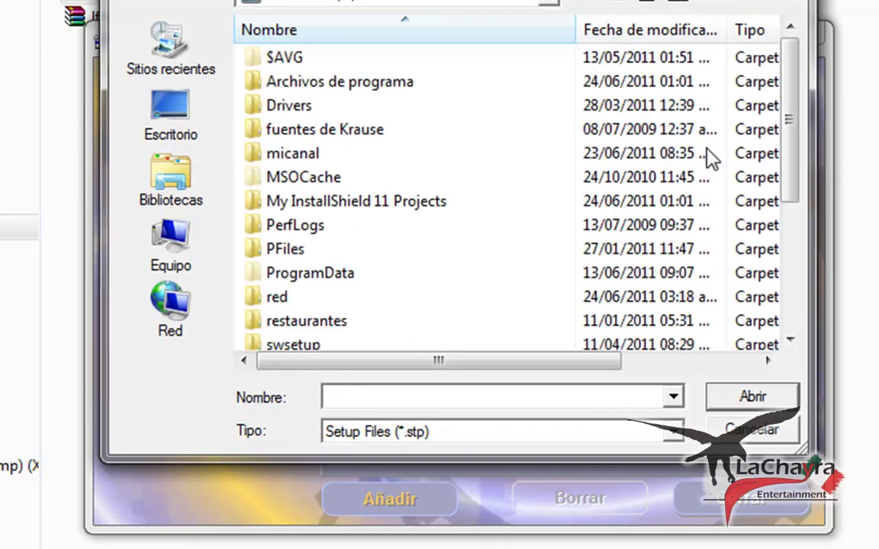
pyautogui.moveTo(788, 141); pyautogui.dragTo(778, 254)
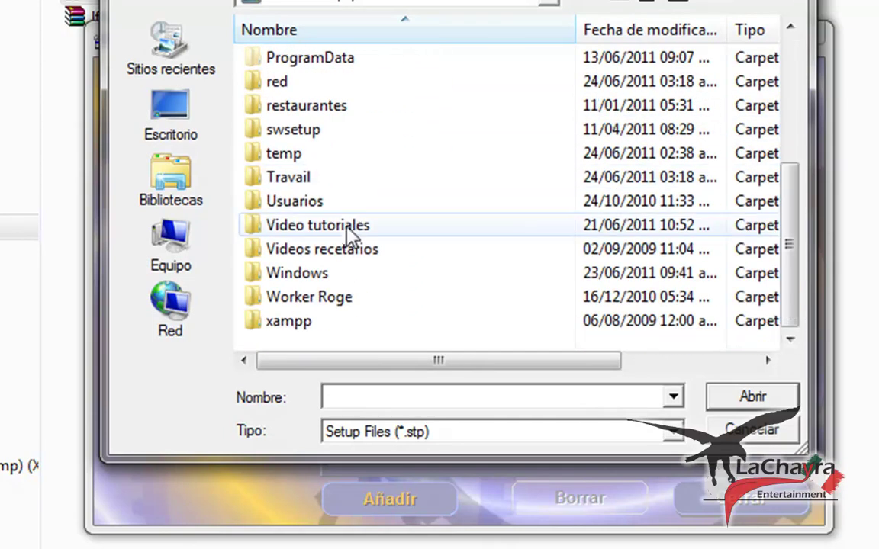
pyautogui.doubleClick(301, 227)
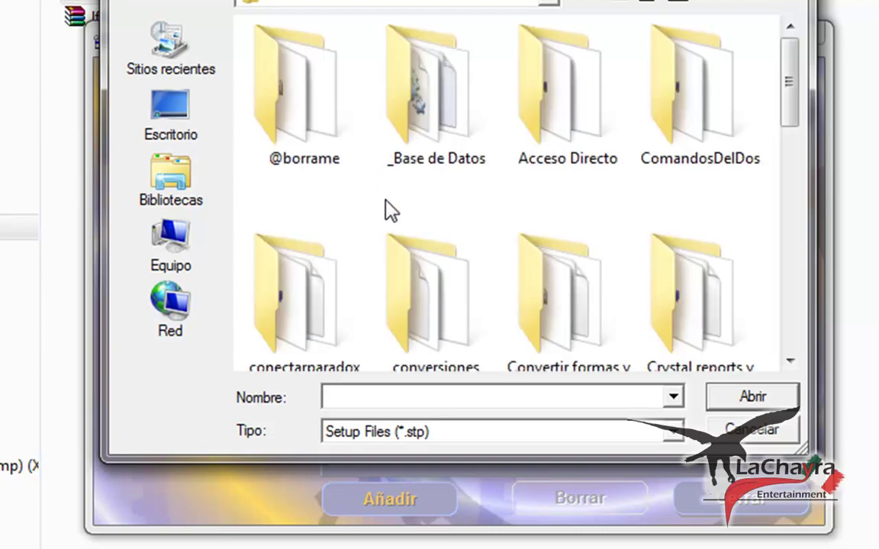
pyautogui.press('j')
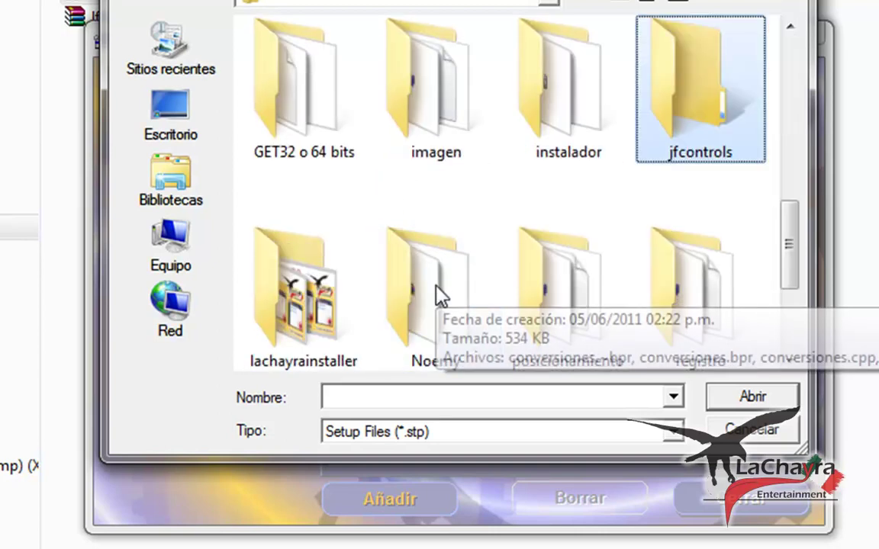
pyautogui.doubleClick(707, 143)
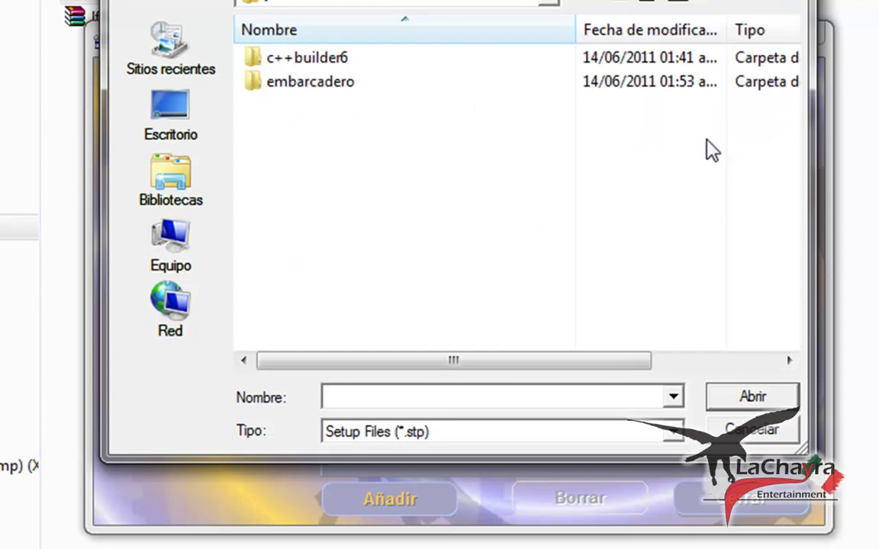
pyautogui.doubleClick(339, 61)
pyautogui.click(533, 438)
pyautogui.click(533, 438)
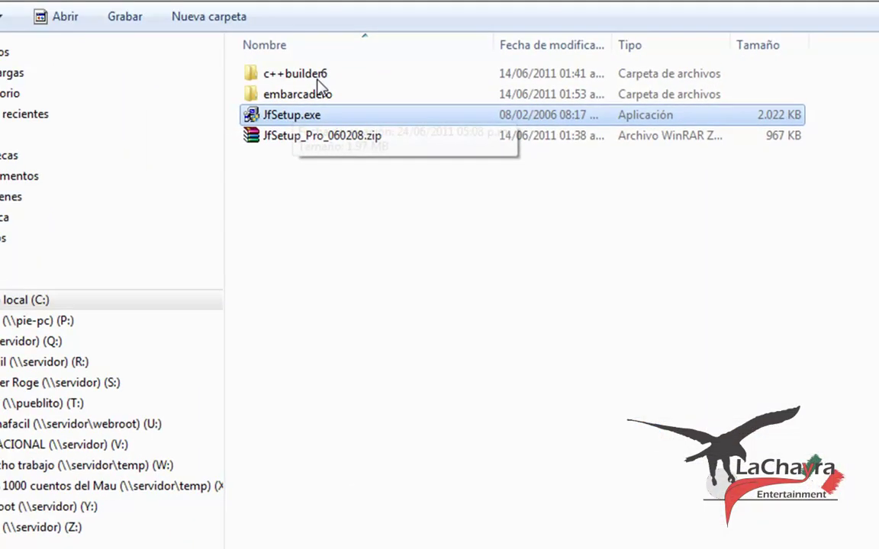
# Extract JfControls_C6LibGrid_Trial_060401.stp from its zip archive into the c++builder6 folder
pyautogui.click(321, 77)
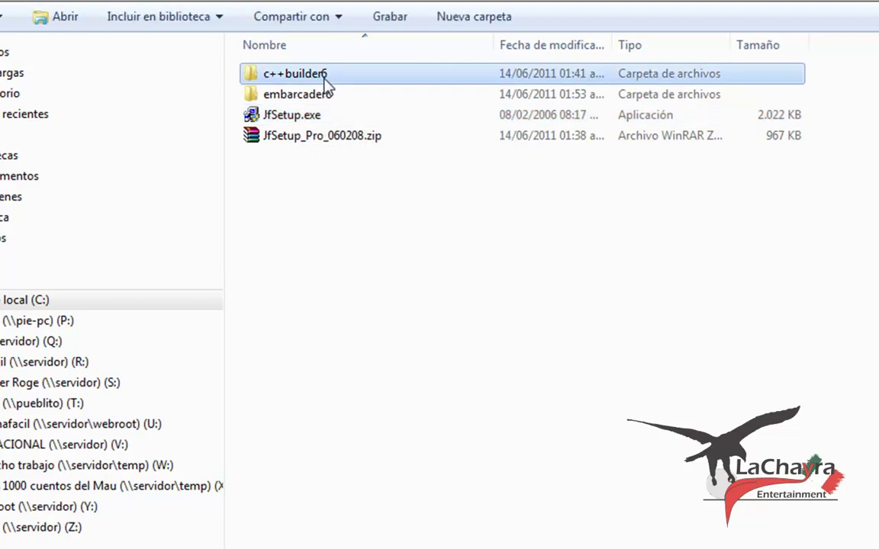
pyautogui.doubleClick(326, 80)
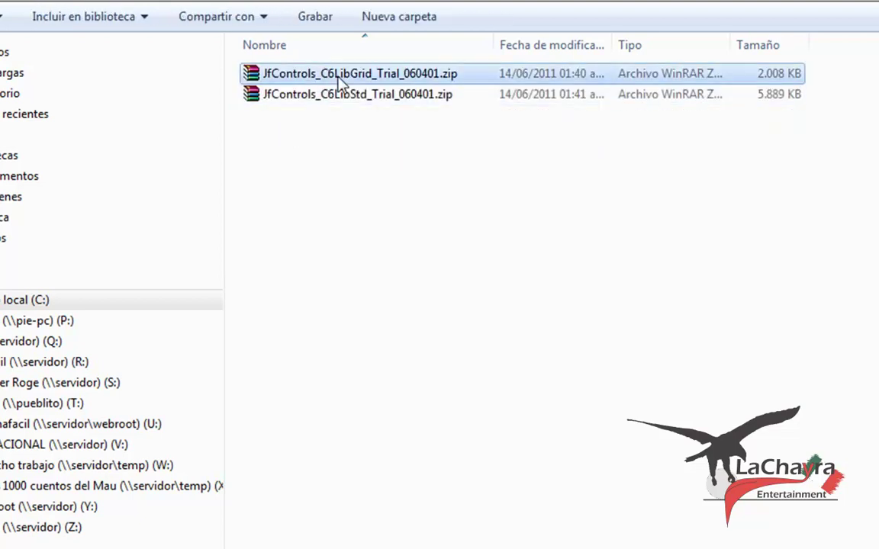
pyautogui.doubleClick(424, 77)
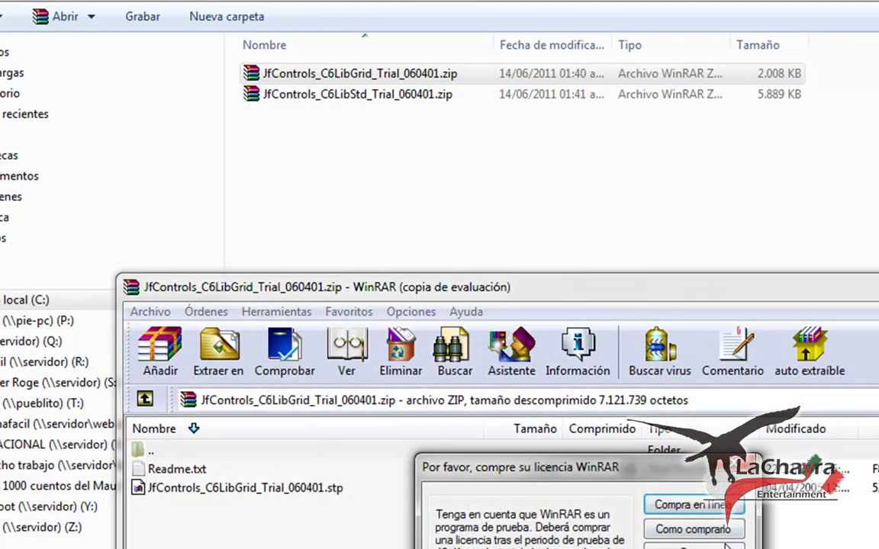
pyautogui.click(727, 546)
pyautogui.moveTo(306, 495); pyautogui.dragTo(435, 212)
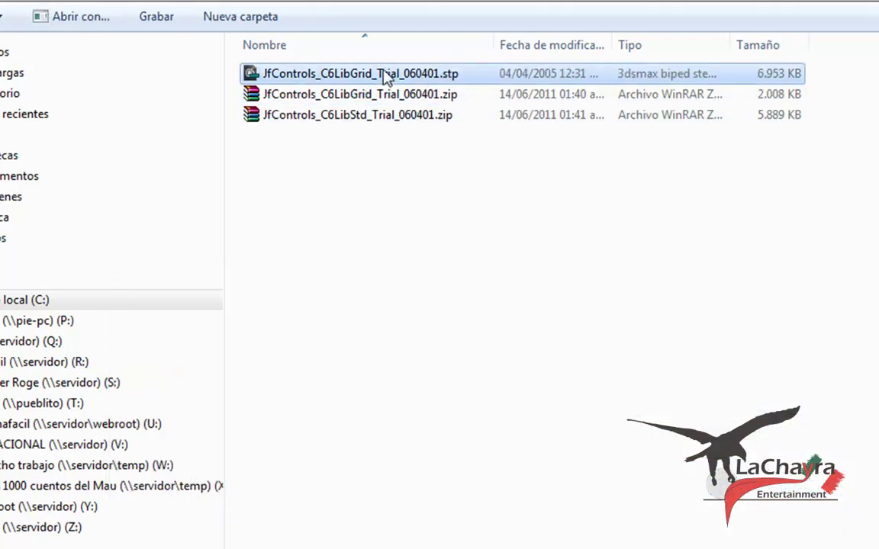
# Extract JfControls_C6LibStd_Trial_060401.stp from its zip archive into the c++builder6 folder and return to the installer's Open dialog
pyautogui.click(345, 122)
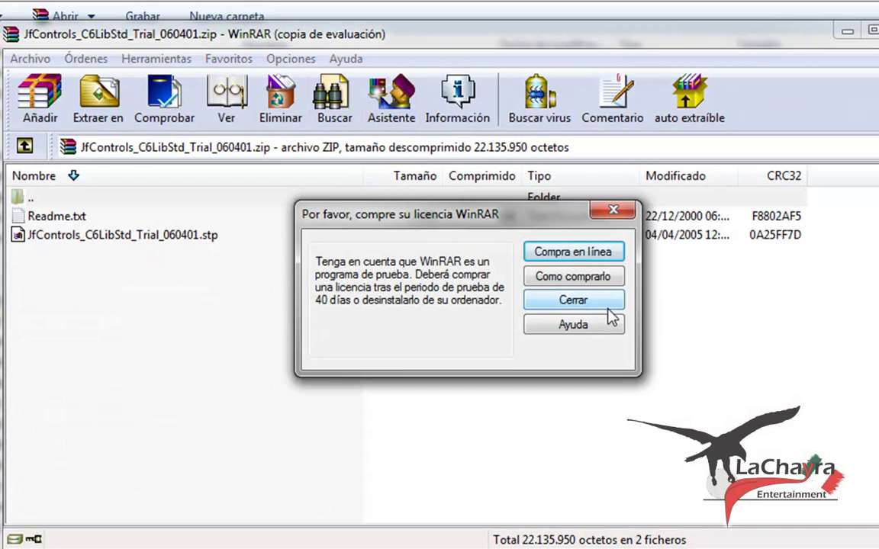
pyautogui.click(608, 300)
pyautogui.moveTo(536, 44); pyautogui.dragTo(670, 242)
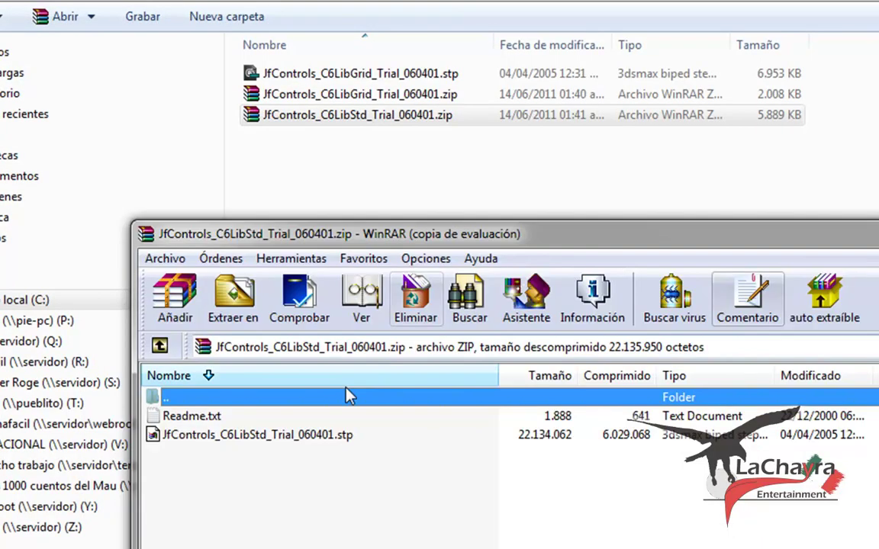
pyautogui.moveTo(328, 437); pyautogui.dragTo(442, 174)
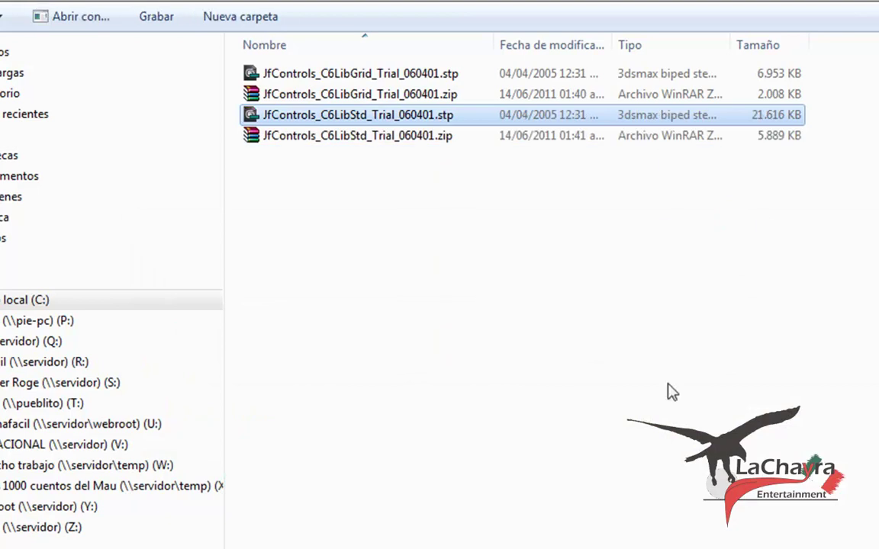
pyautogui.click(691, 548)
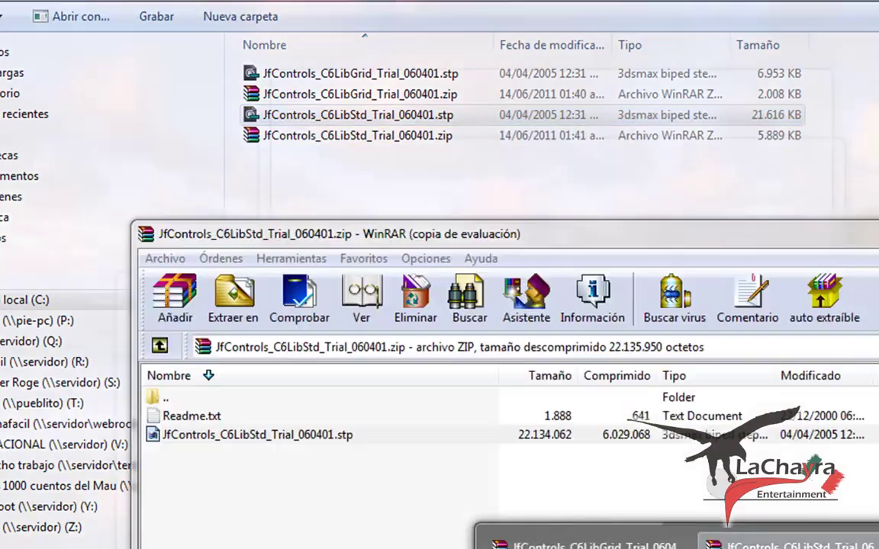
pyautogui.click(870, 544)
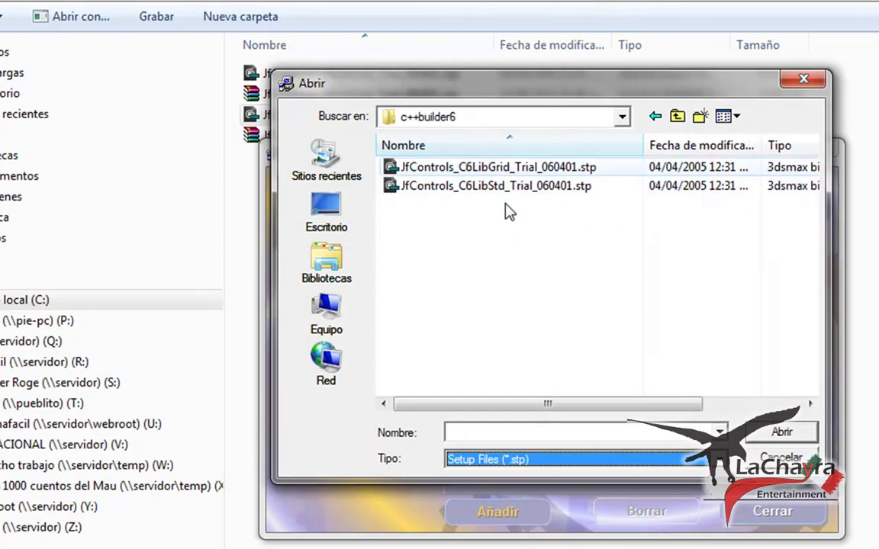
# Load JfControls_C6LibGrid_Trial_060401.stp, accept the licence terms and start installing the Grid trial library
pyautogui.click(519, 169)
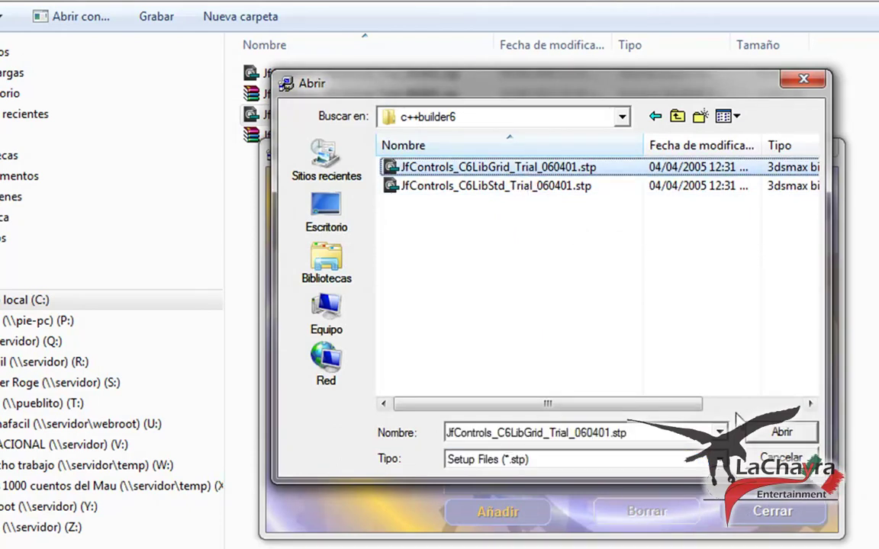
pyautogui.click(780, 435)
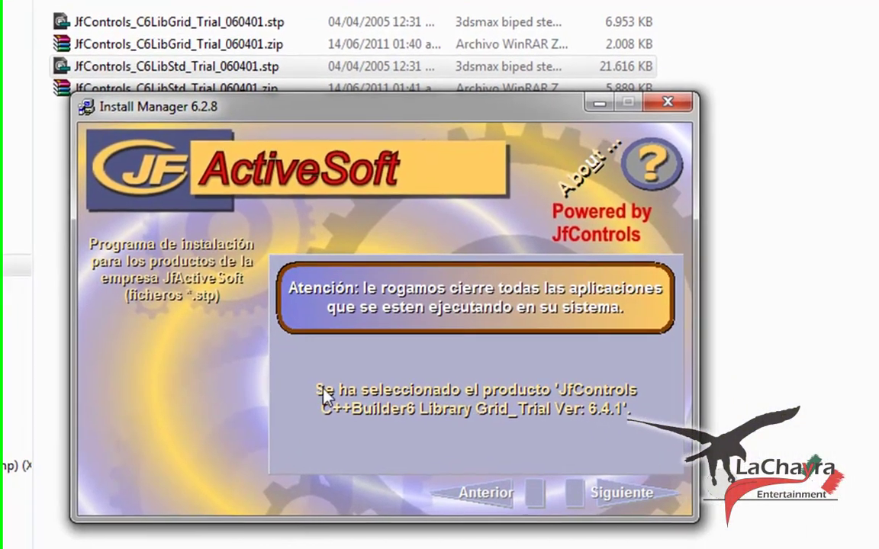
pyautogui.click(734, 506)
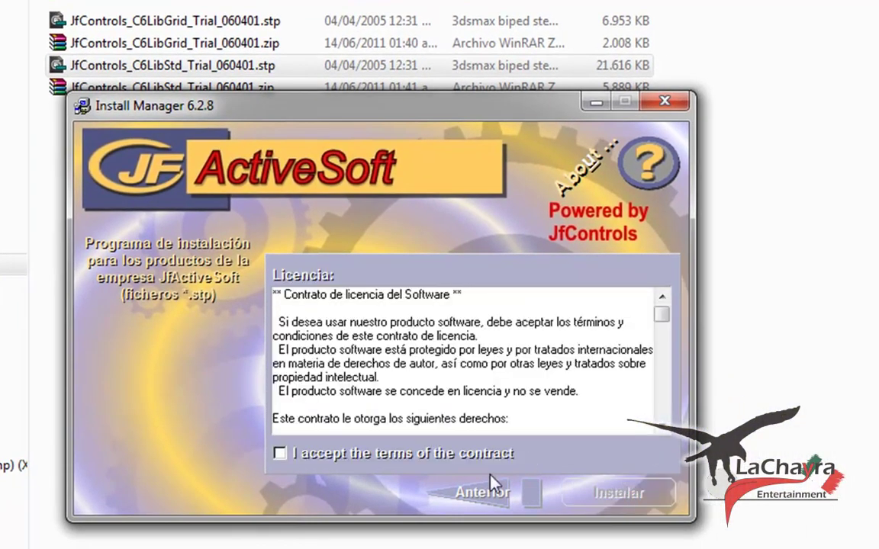
pyautogui.click(405, 457)
pyautogui.click(612, 495)
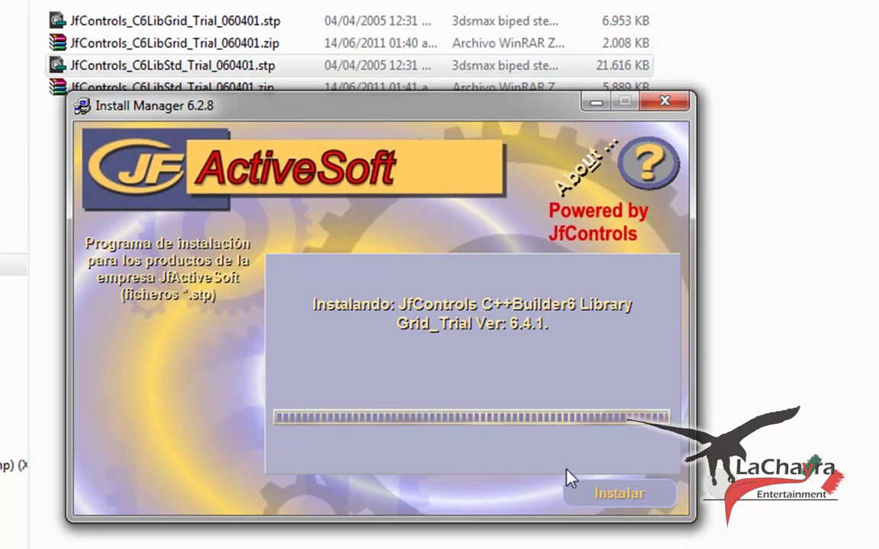
# Finish the Grid trial library installation and add JfControls_C6LibStd_Trial_060401.stp as the next product to install
pyautogui.click(627, 493)
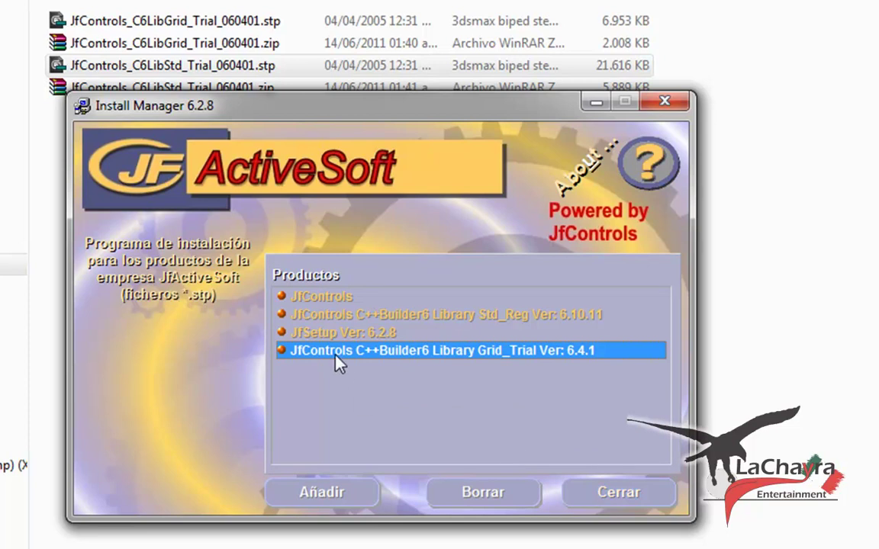
pyautogui.click(344, 496)
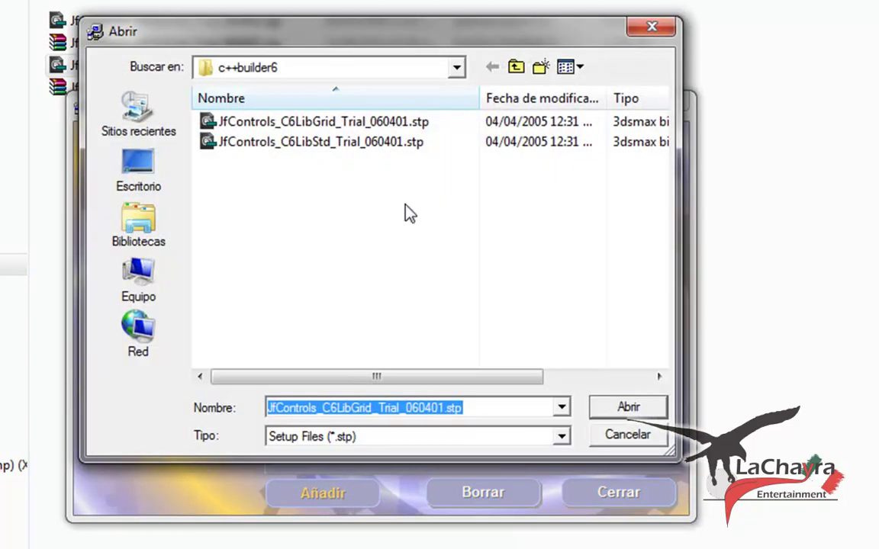
pyautogui.moveTo(522, 44); pyautogui.dragTo(583, 396)
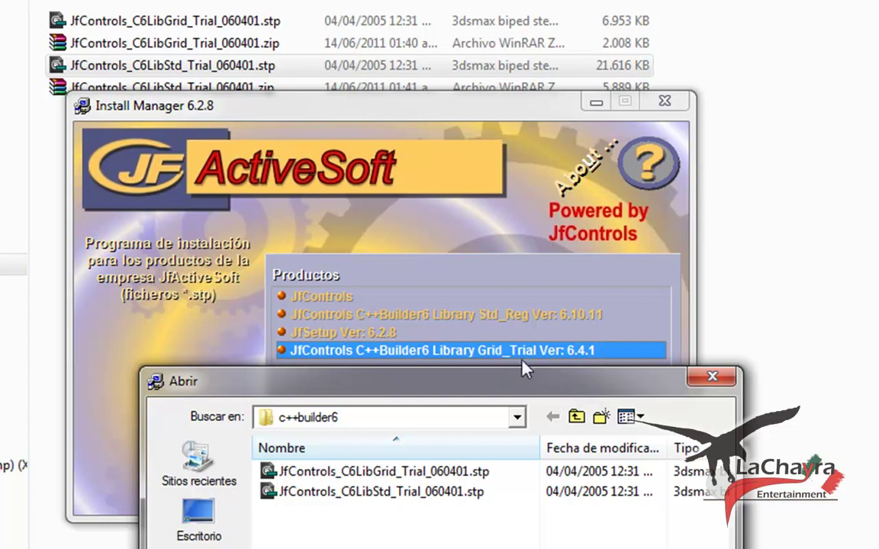
pyautogui.moveTo(500, 382); pyautogui.dragTo(486, 141)
pyautogui.click(388, 251)
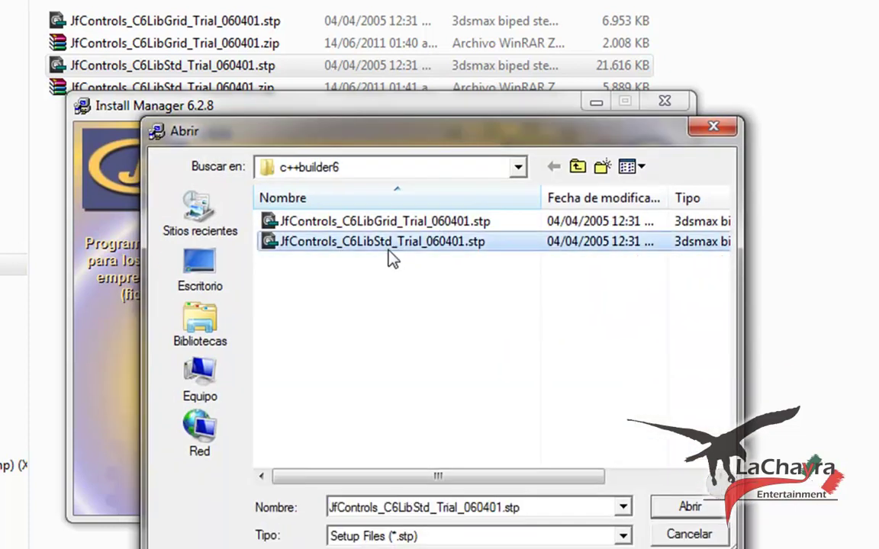
pyautogui.click(671, 507)
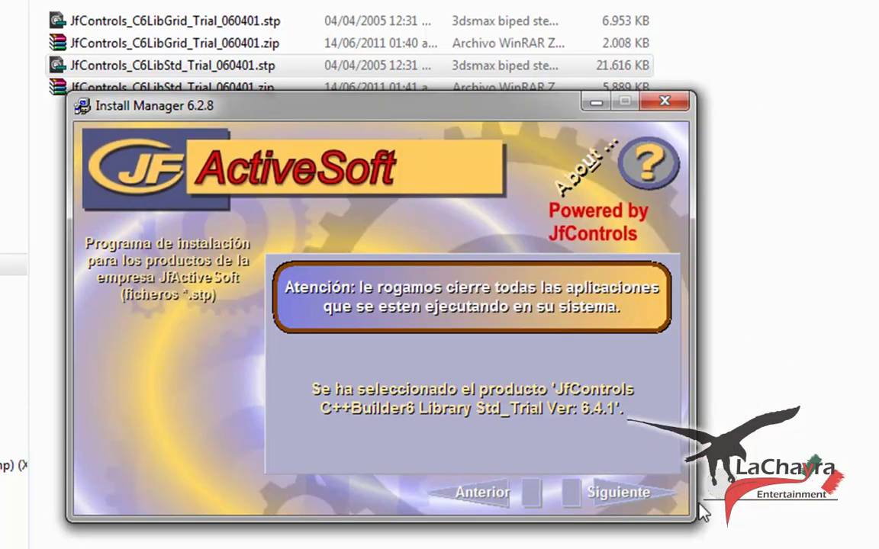
# Accept the licence terms, install the Std trial library and close the Install Manager
pyautogui.click(612, 495)
pyautogui.click(405, 455)
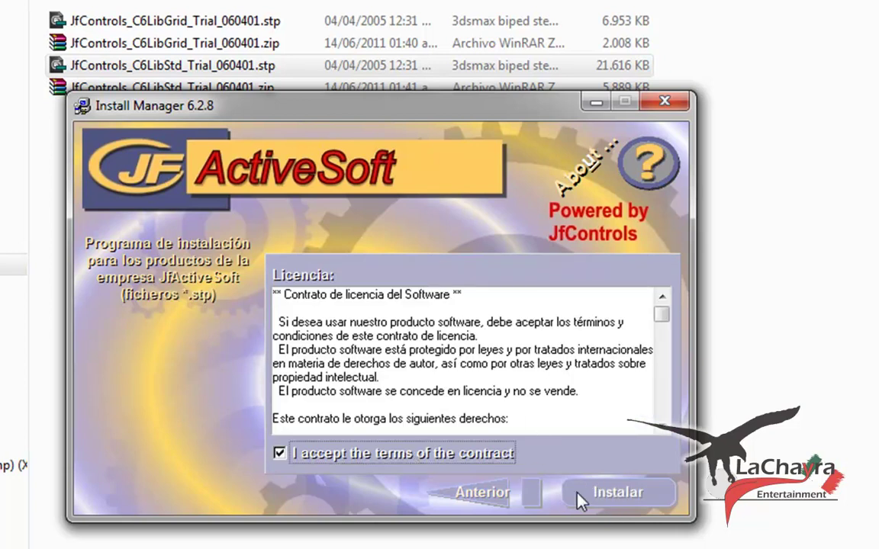
pyautogui.click(620, 508)
pyautogui.click(615, 502)
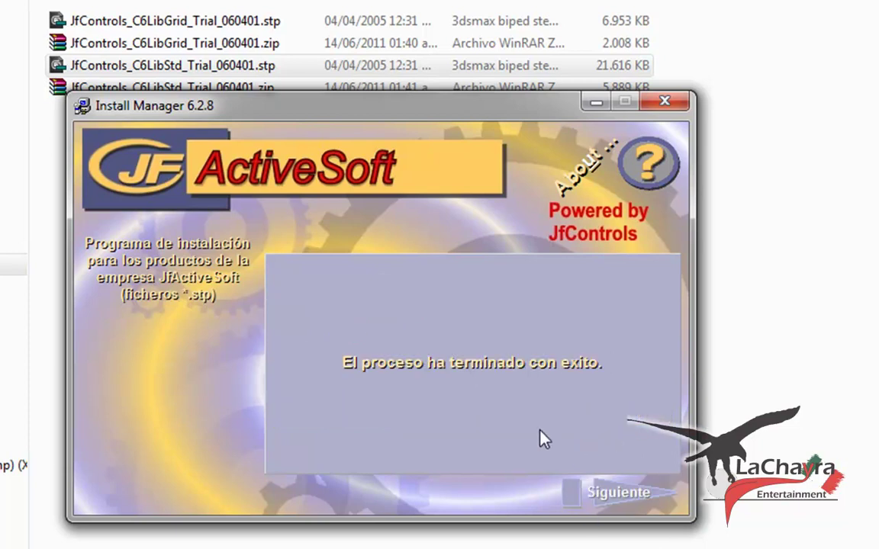
pyautogui.click(624, 485)
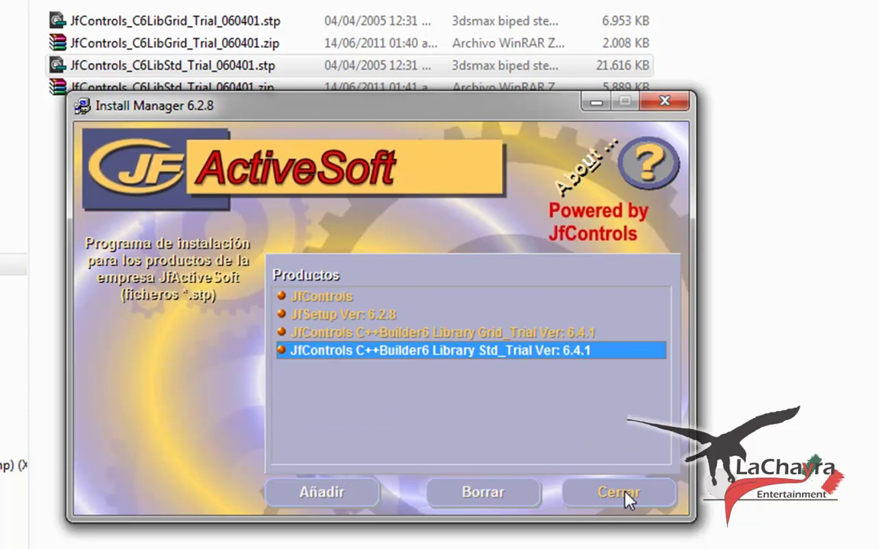
pyautogui.click(619, 493)
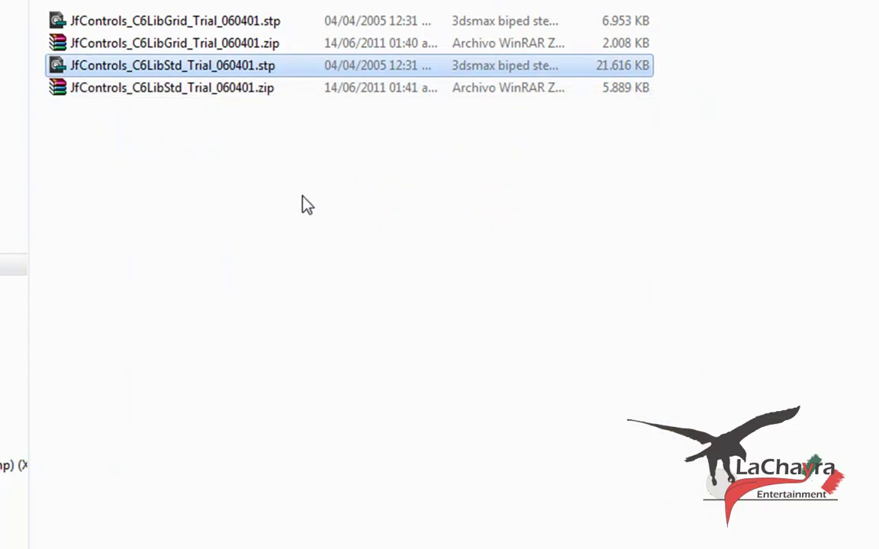
# Delete the extracted JfControls_C6LibGrid_Trial_060401.stp and JfControls_C6LibStd_Trial_060401.stp files, keeping their zip archives
pyautogui.click(278, 28)
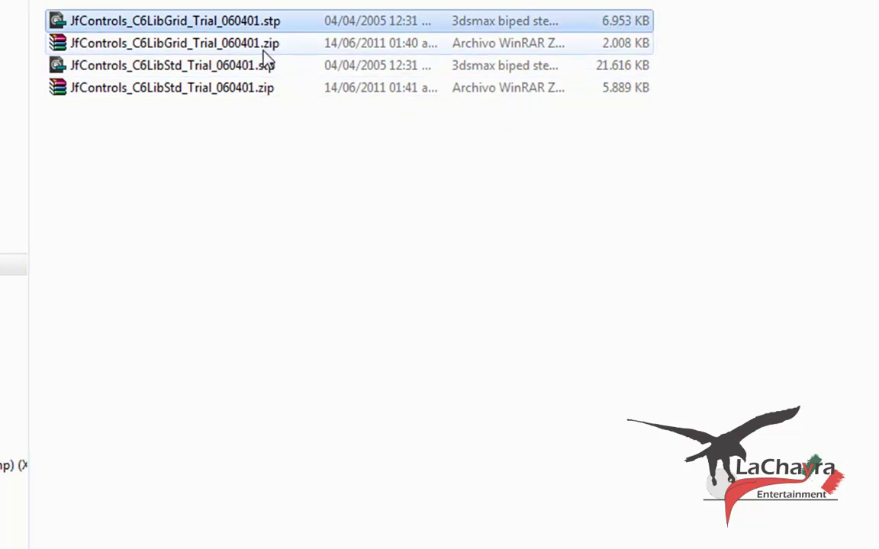
pyautogui.keyDown('shift'); pyautogui.click(223, 67); pyautogui.keyUp('shift')
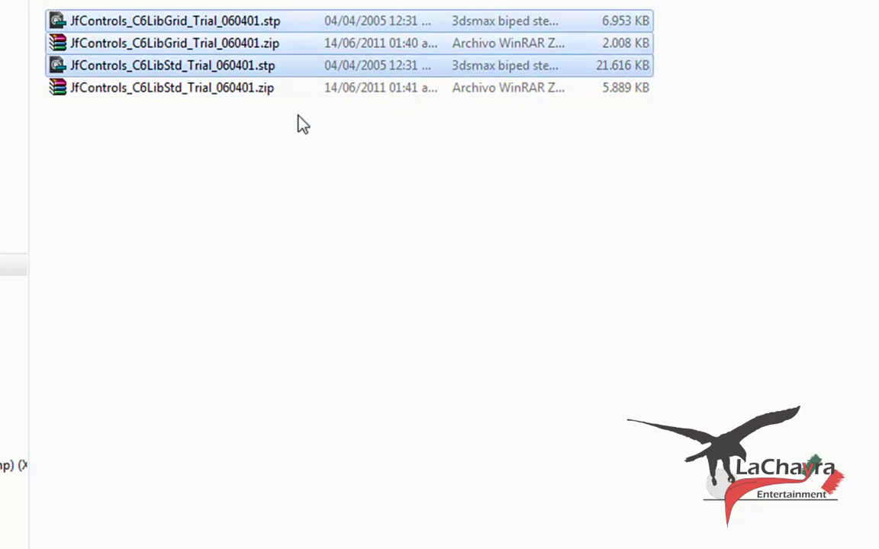
pyautogui.click(275, 68)
pyautogui.keyDown('ctrl'); pyautogui.click(283, 23); pyautogui.keyUp('ctrl')
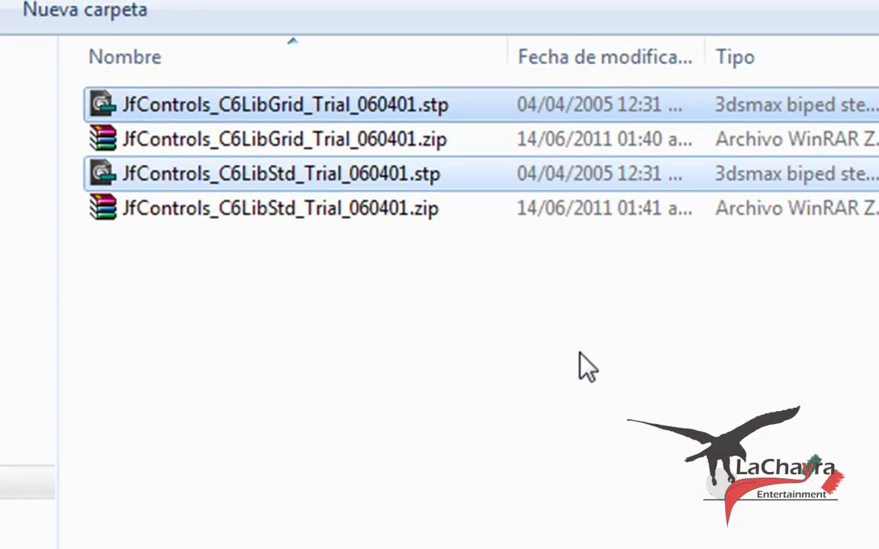
pyautogui.press('Delete')
pyautogui.press('Return')
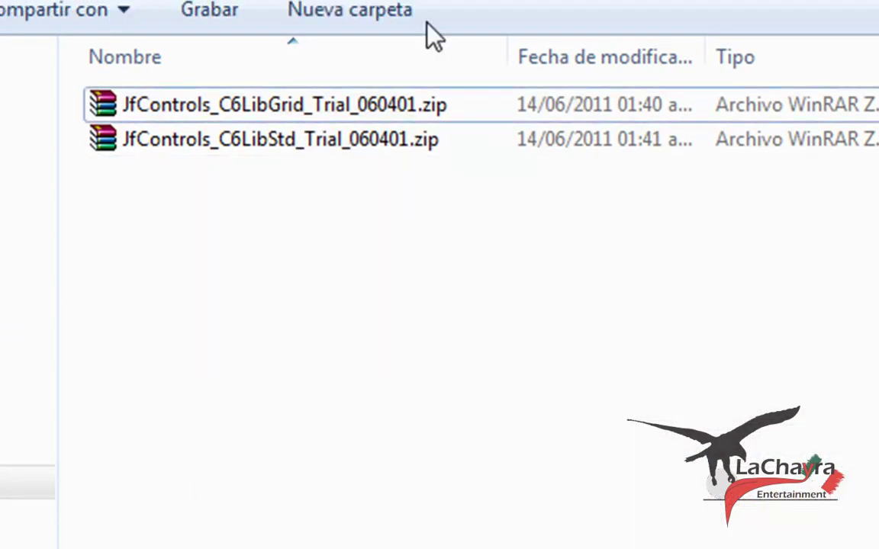
# Go up to the parent folder and delete JfSetup.exe, keeping its zip archive
pyautogui.press('BackSpace')
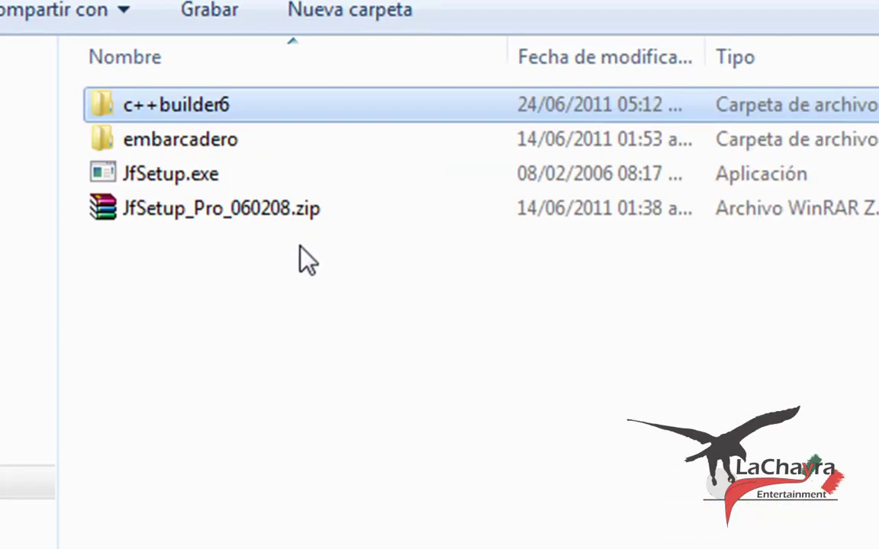
pyautogui.click(203, 209)
pyautogui.click(197, 183)
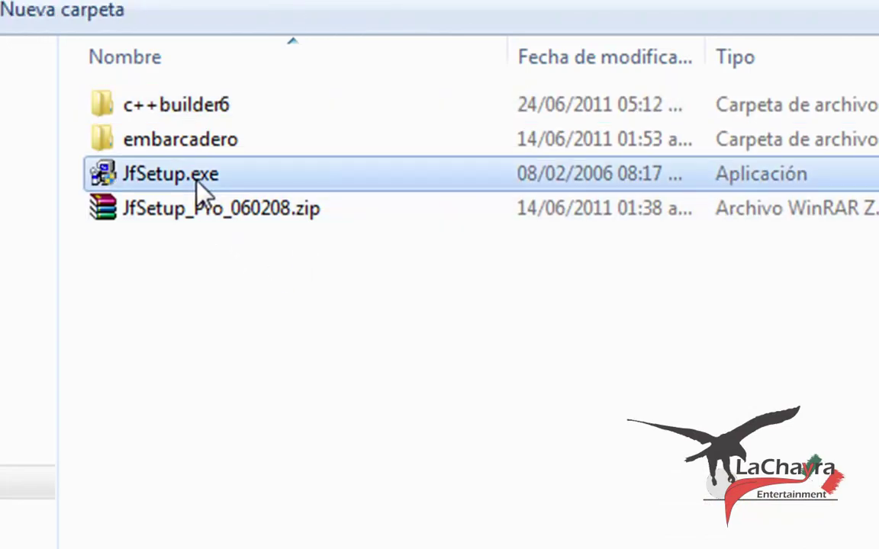
pyautogui.press('Delete')
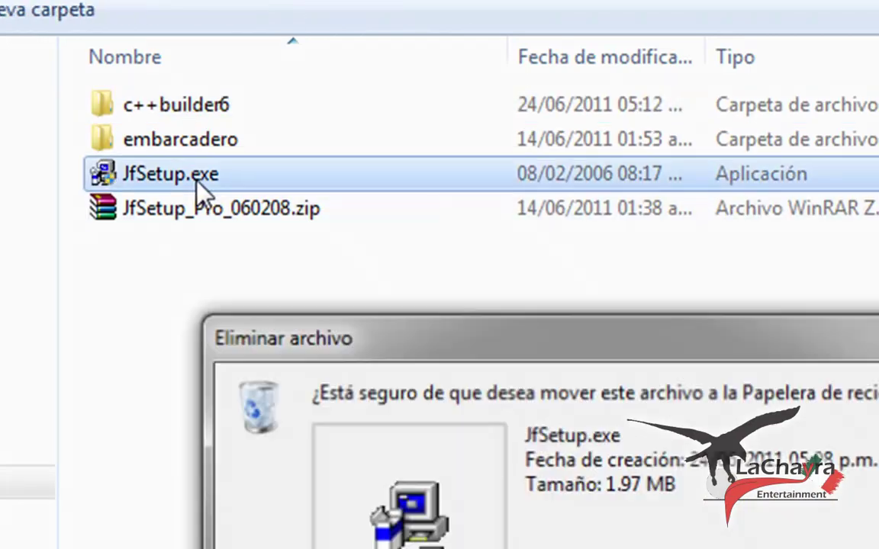
pyautogui.press('Return')
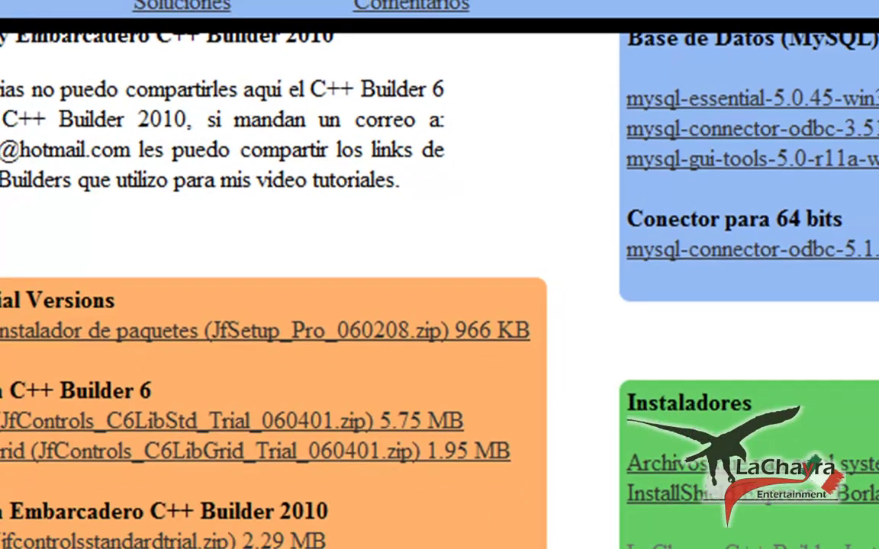
# Launch C++Builder 6, acknowledge the JfLibrary_Builder_Controls.bpr update and choose to update the system images now
pyautogui.click(17, 538)
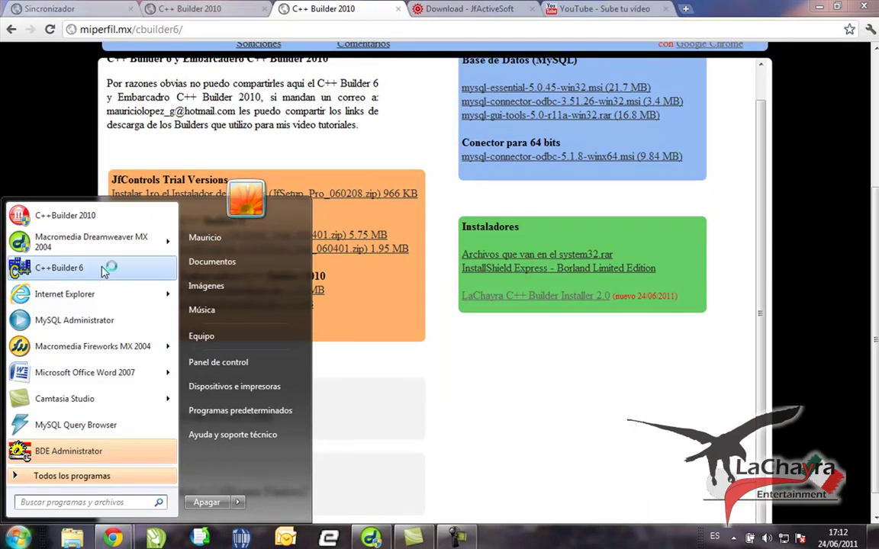
pyautogui.click(105, 273)
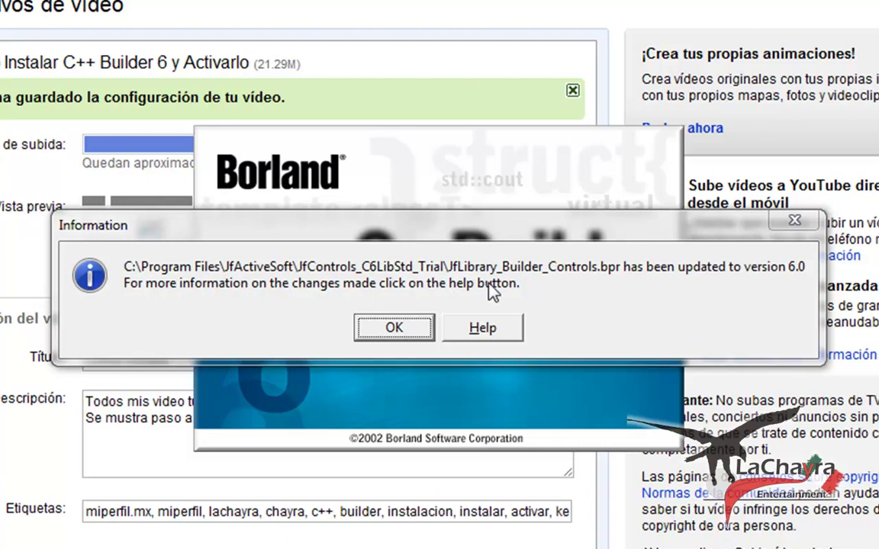
pyautogui.click(393, 335)
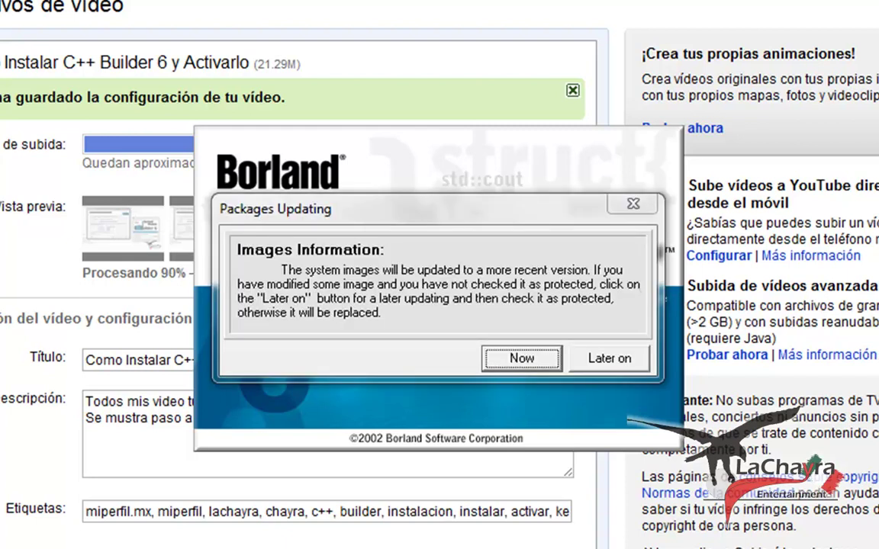
pyautogui.click(526, 368)
pyautogui.click(526, 368)
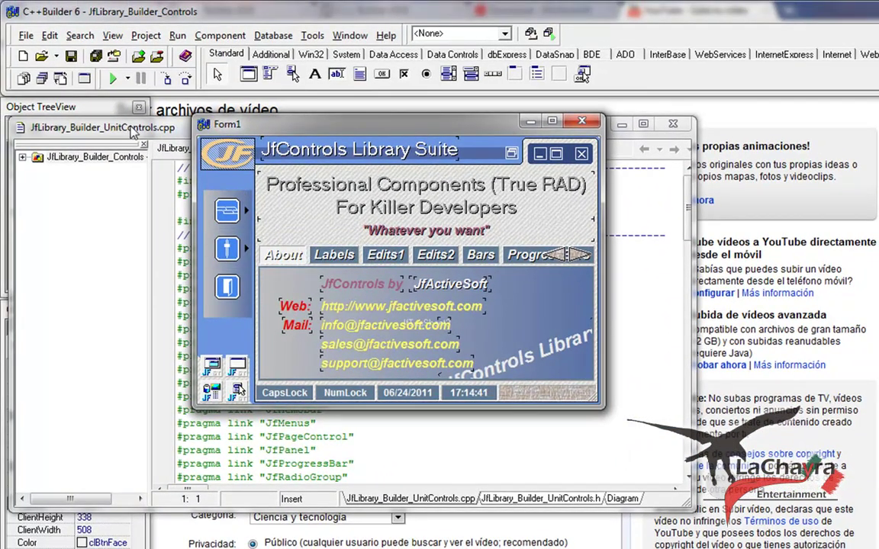
# Examine the Configuration 1 and Configuration 2 menu on the JfControls sample form, then dismiss it
pyautogui.click(245, 216)
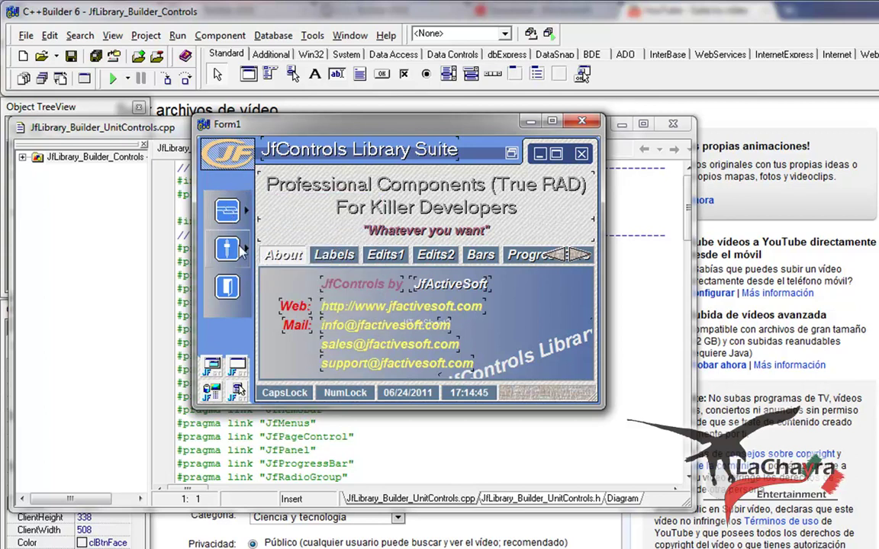
pyautogui.click(243, 250)
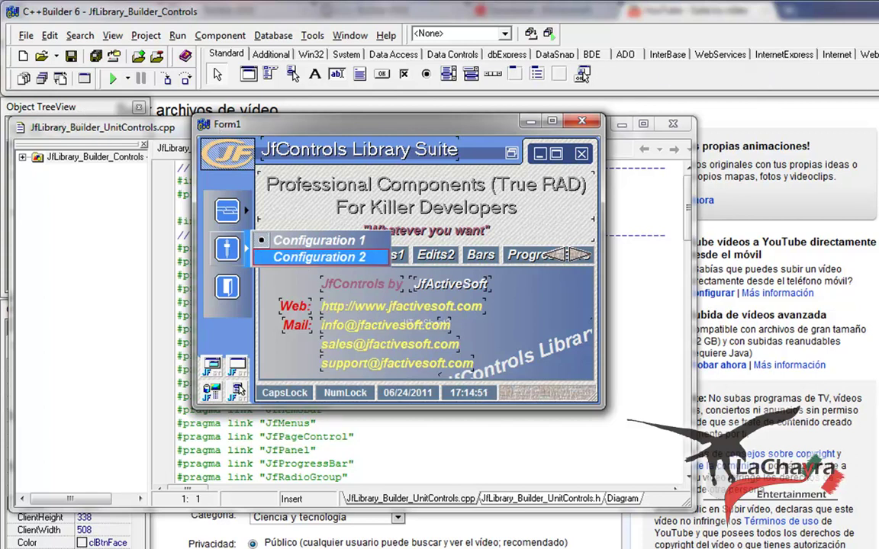
pyautogui.press('Escape')
# Display the Jf Standard components in the component palette
pyautogui.hscroll(10, 534, 54)
pyautogui.hscroll(6, 784, 56)
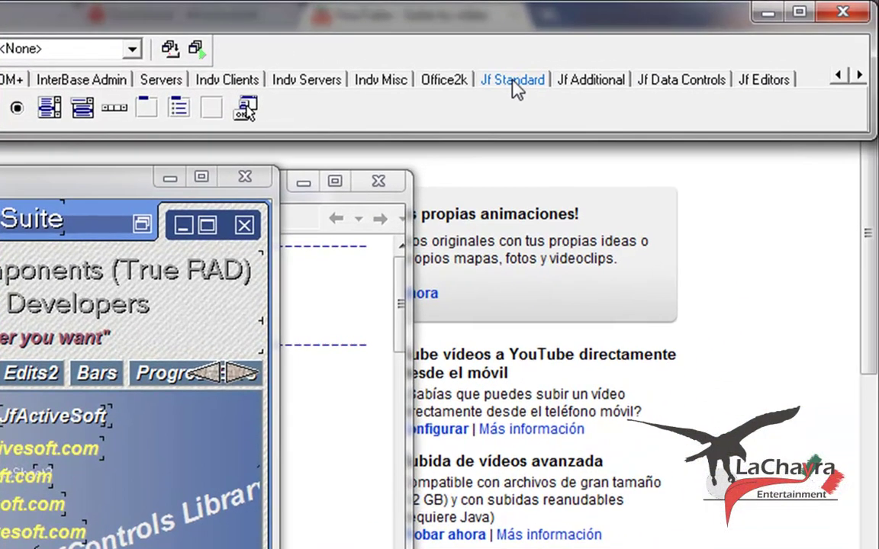
pyautogui.click(684, 64)
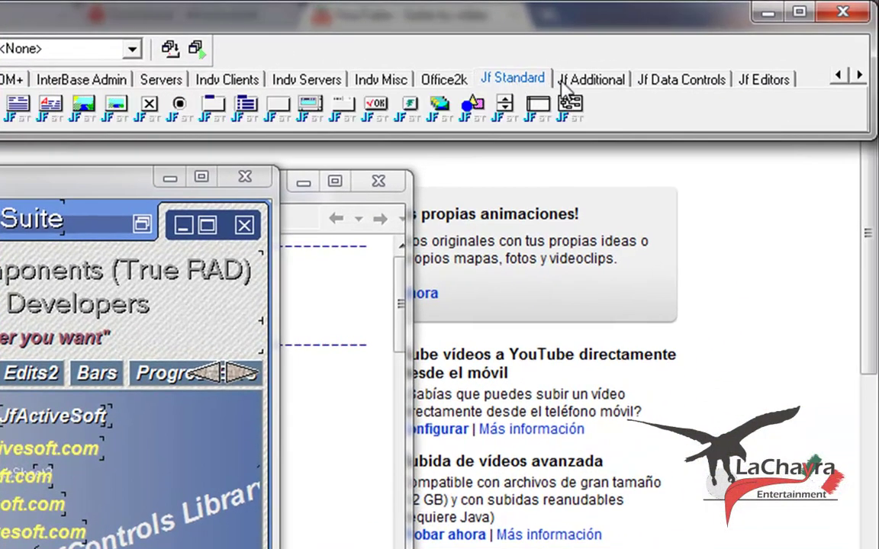